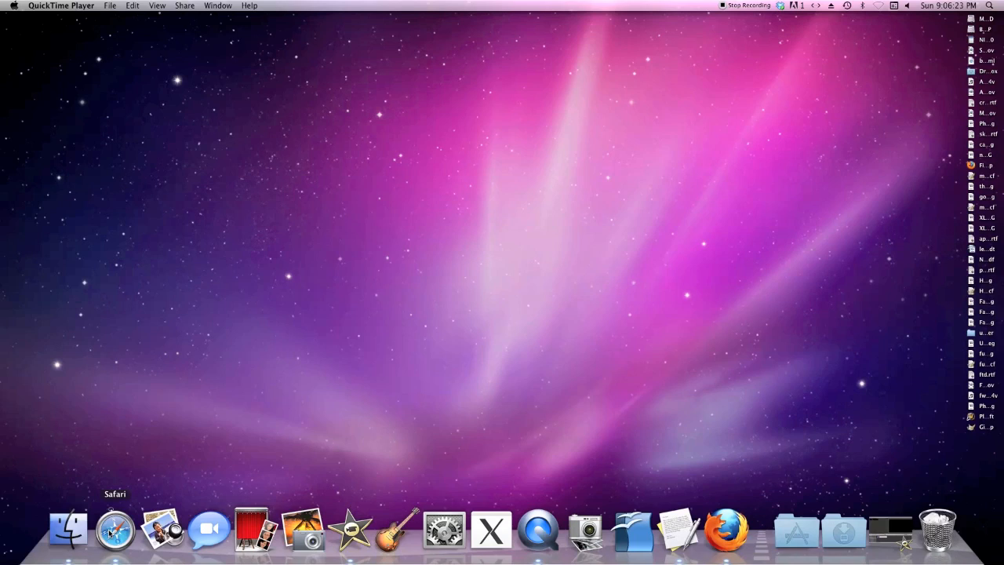
- Launch Safari from the Dock, landing on its can't-open-page error
{"action": "left_click", "coordinate": [115, 530]}
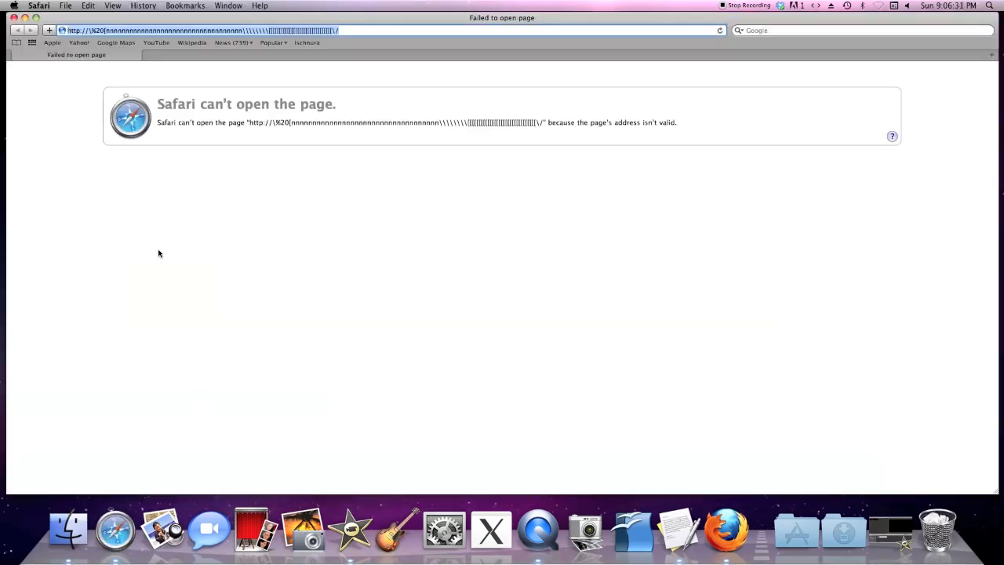
{"action": "left_click", "coordinate": [39, 5]}
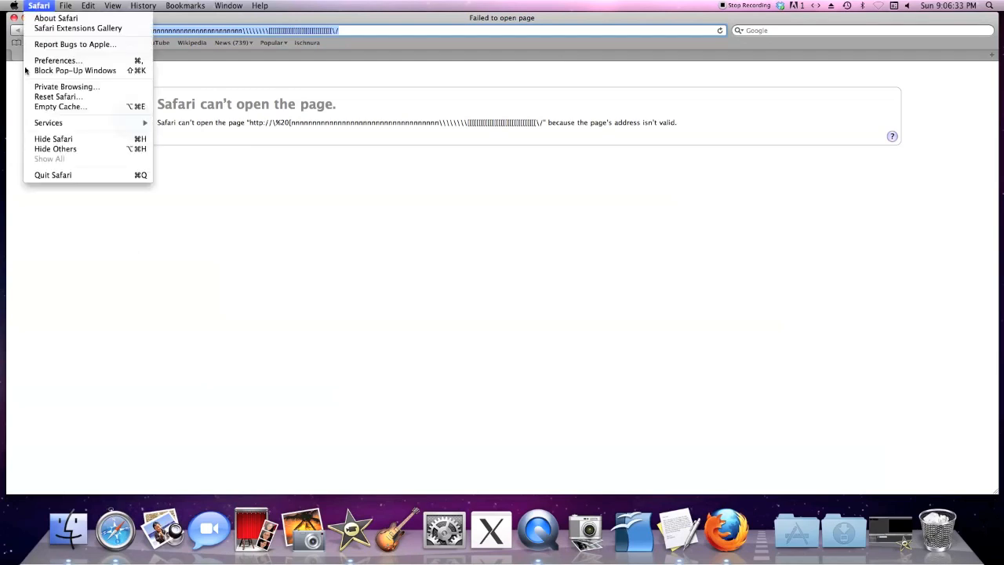
{"action": "left_click", "coordinate": [70, 108]}
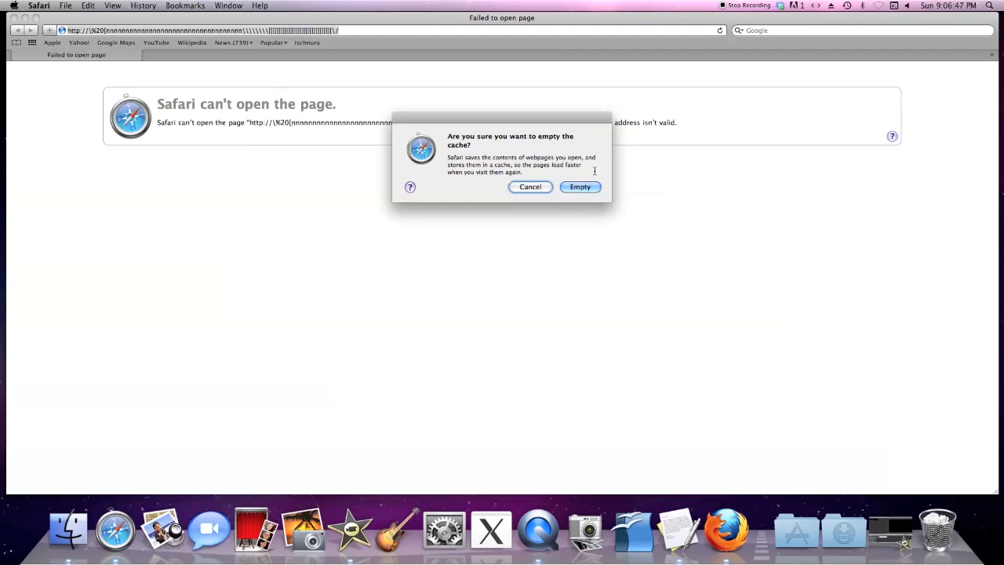
{"action": "left_click", "coordinate": [531, 186]}
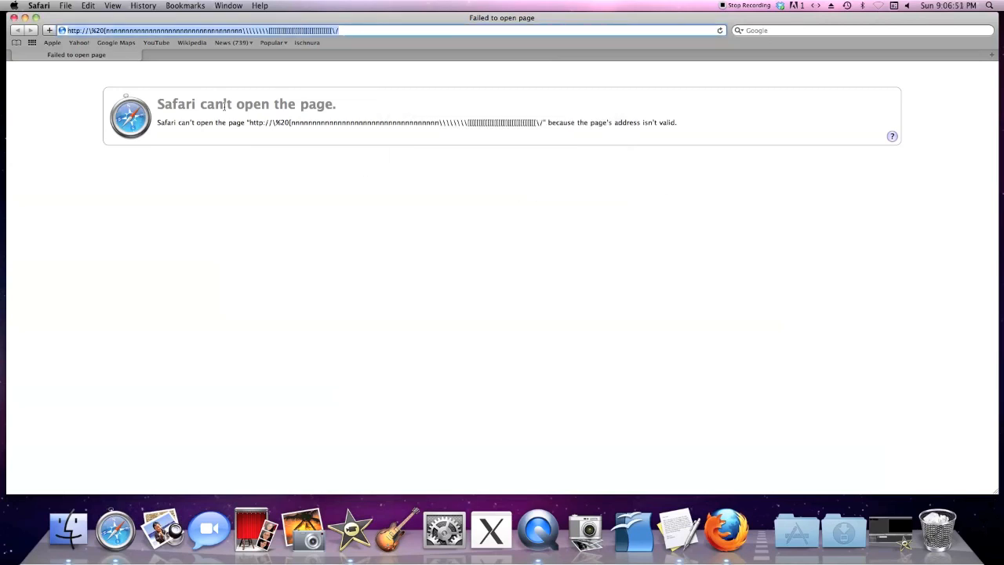
- Bring up the Reset Safari confirmation and untick the Clear history option
{"action": "left_click", "coordinate": [39, 6]}
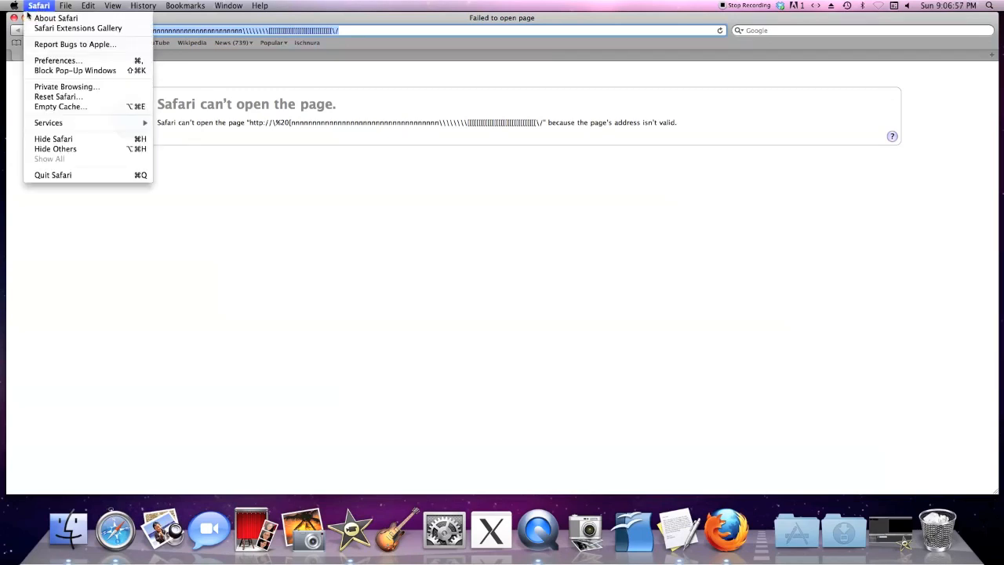
{"action": "left_click", "coordinate": [57, 96]}
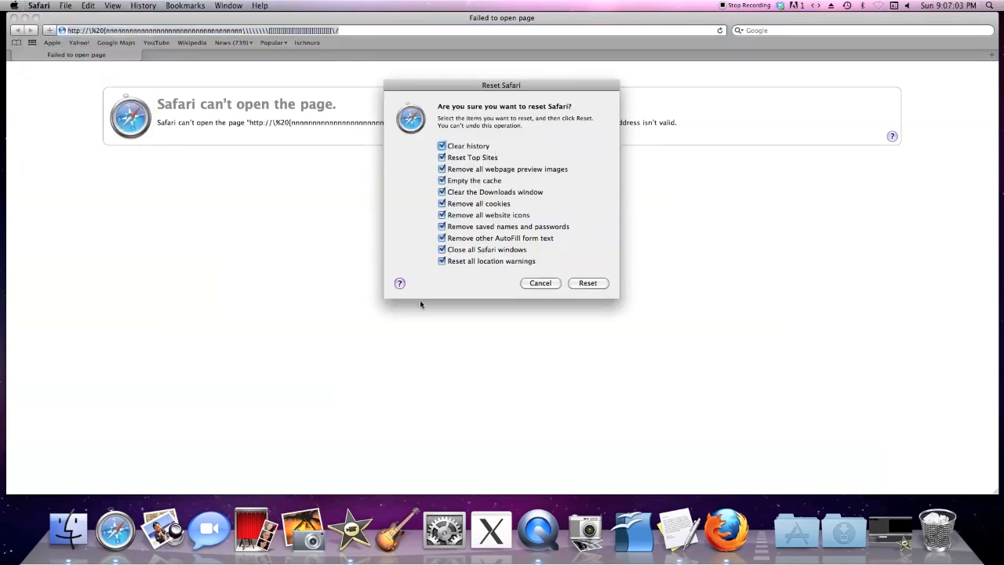
{"action": "left_click", "coordinate": [442, 145]}
- Untick the remaining reset options: preview images, Downloads window, cookies/icons/passwords, AutoFill text, windows and location warnings
{"action": "left_click", "coordinate": [442, 169]}
{"action": "left_click", "coordinate": [442, 192]}
{"action": "left_click", "coordinate": [442, 215]}
{"action": "left_click", "coordinate": [441, 237]}
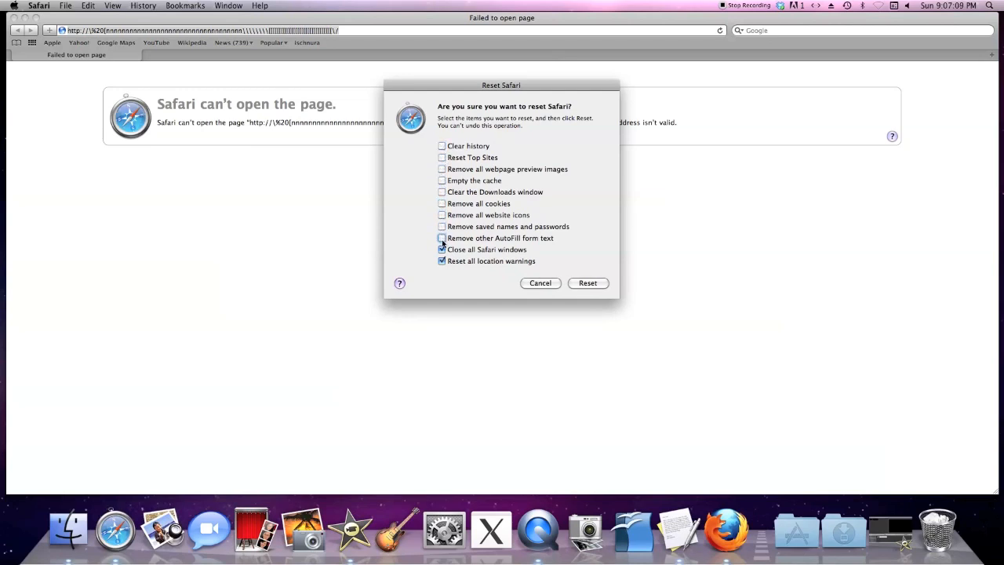
{"action": "left_click", "coordinate": [442, 249]}
{"action": "left_click", "coordinate": [442, 260]}
- Re-tick the reset options bottom to top: AutoFill text, passwords/icons, cookies, Downloads window, cache, preview images
{"action": "left_click", "coordinate": [442, 238]}
{"action": "left_click", "coordinate": [442, 226]}
{"action": "left_click", "coordinate": [442, 203]}
{"action": "left_click", "coordinate": [442, 191]}
{"action": "left_click", "coordinate": [441, 181]}
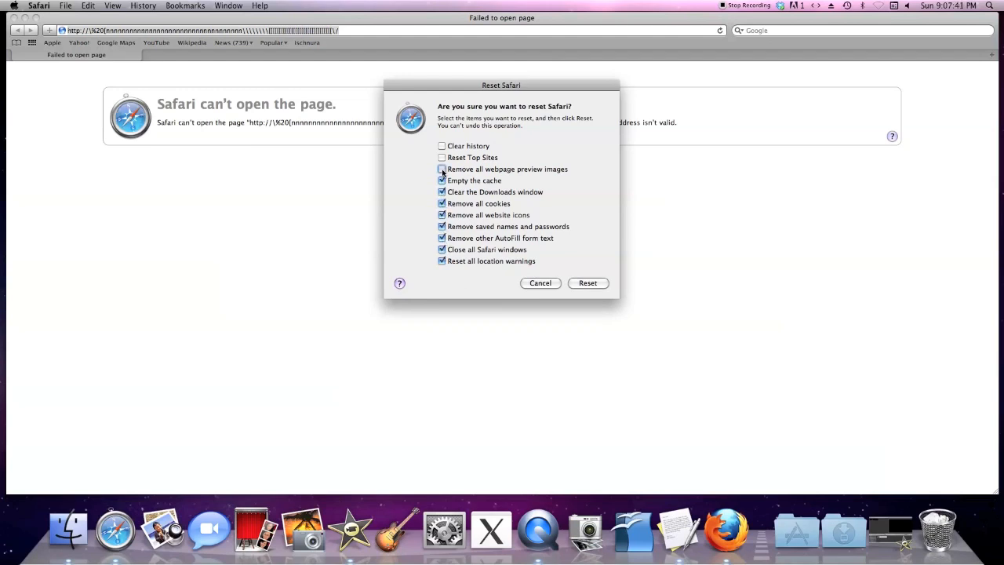
{"action": "left_click", "coordinate": [442, 157]}
- Cancel the Reset Safari confirmation without resetting anything
{"action": "left_click", "coordinate": [541, 283]}
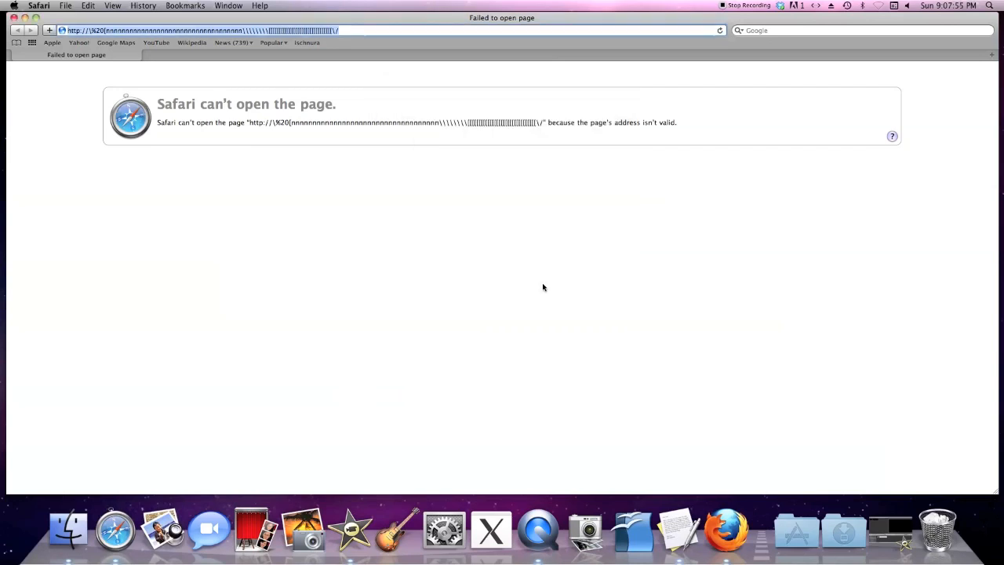